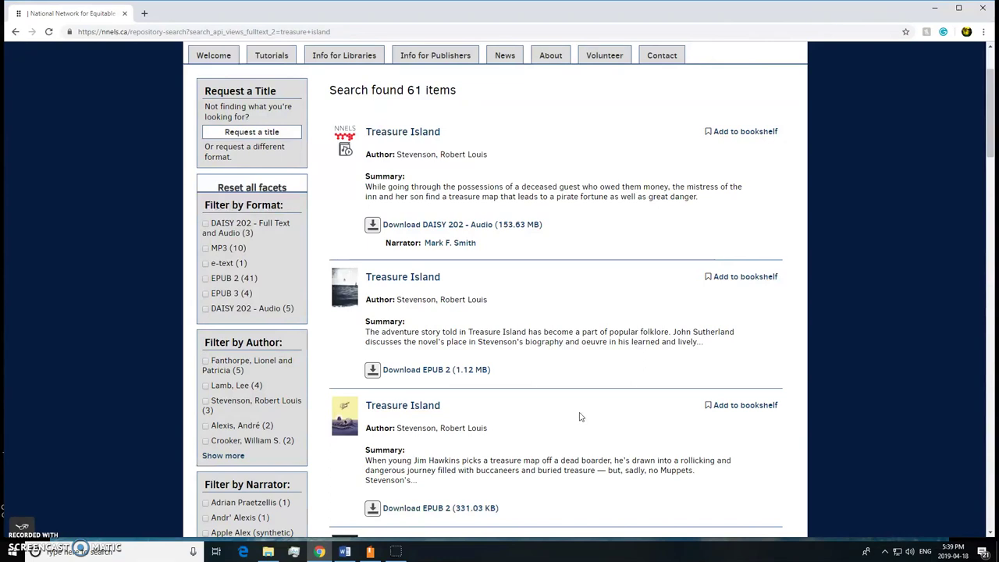
Download the 1.12 MB EPUB 2 edition of Treasure Island and show the downloaded file in its folder.
{"action": "left_click", "coordinate": [455, 377]}
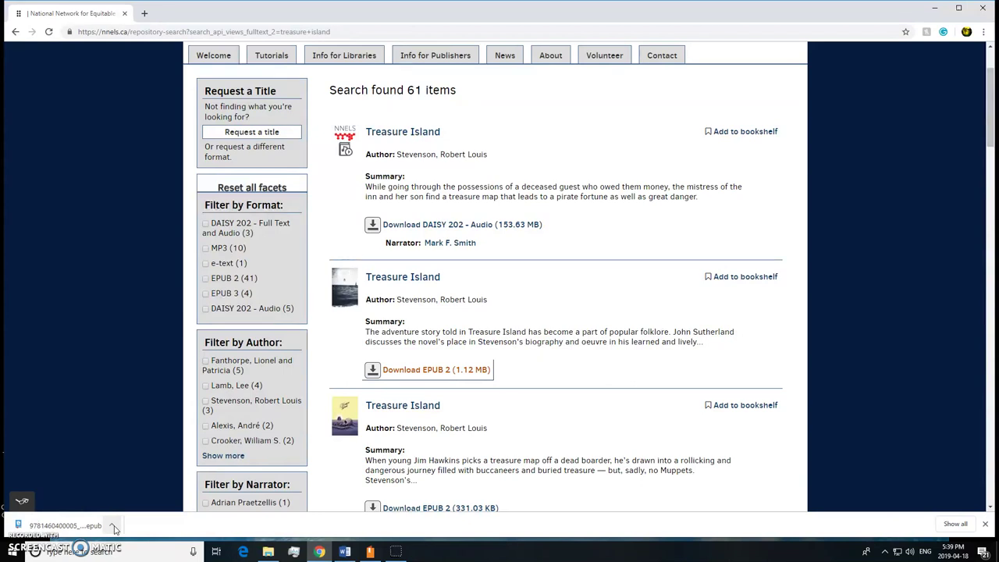
{"action": "left_click", "coordinate": [115, 528]}
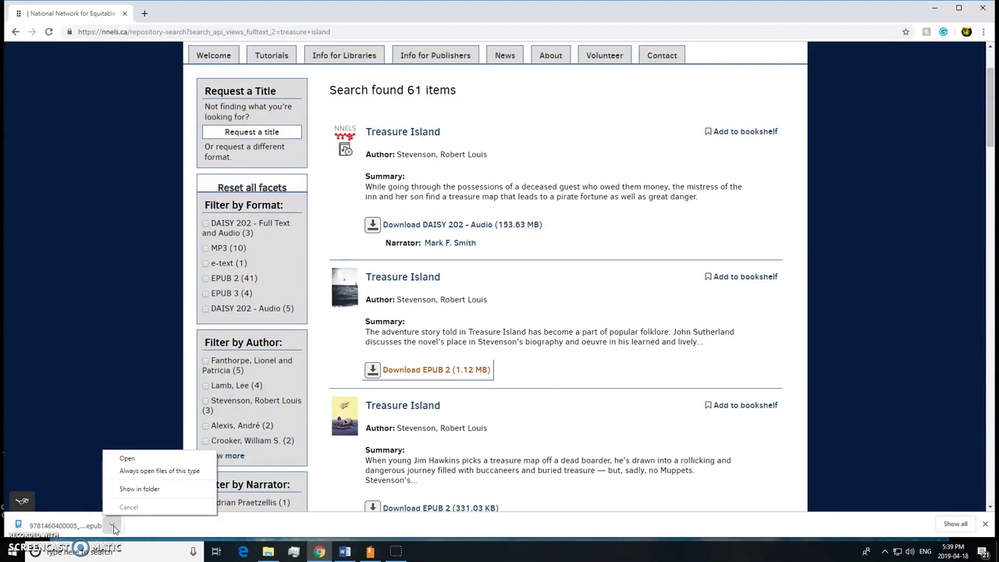
{"action": "left_click", "coordinate": [142, 490]}
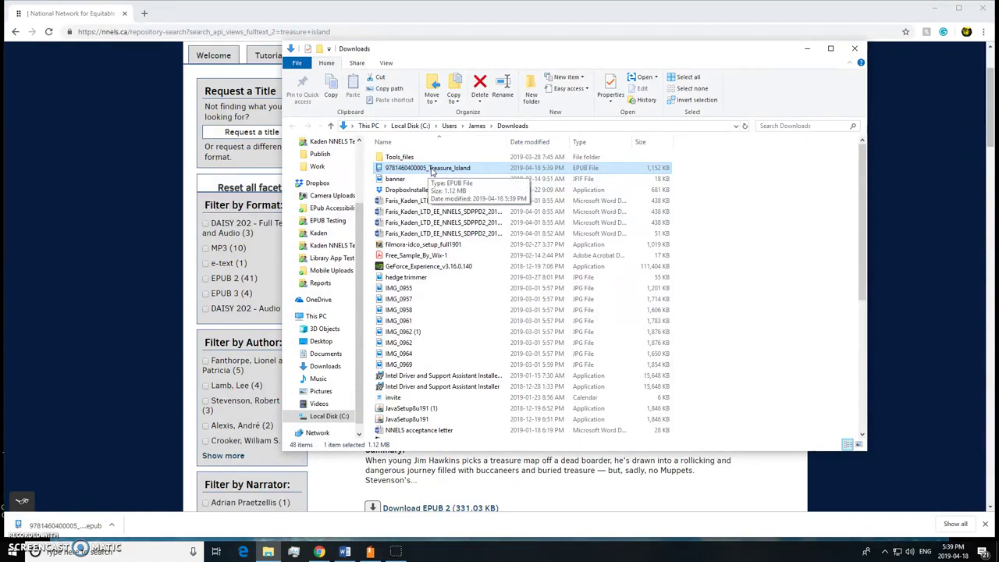
{"action": "right_click", "coordinate": [433, 172]}
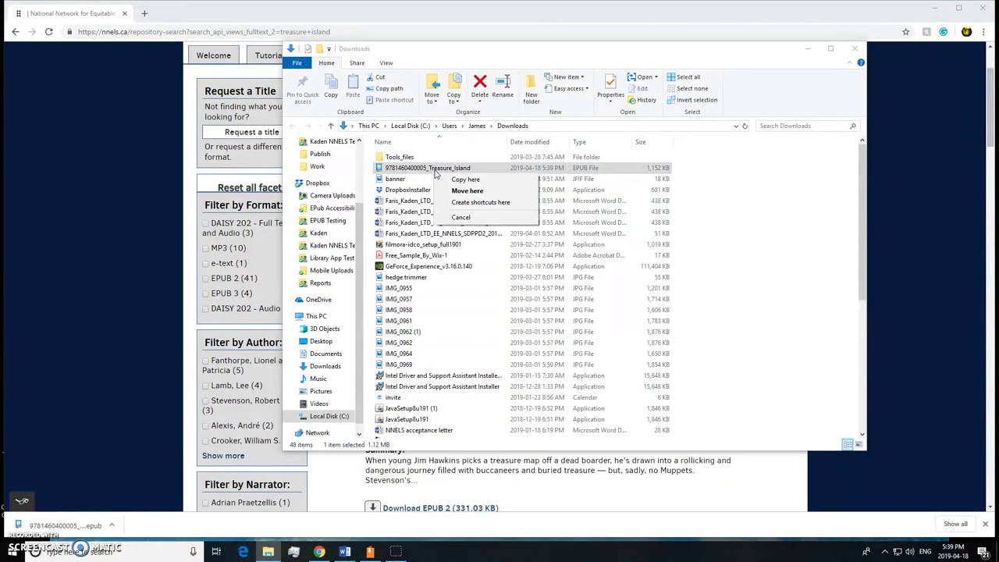
{"action": "key", "text": "Escape"}
{"action": "right_click", "coordinate": [436, 173]}
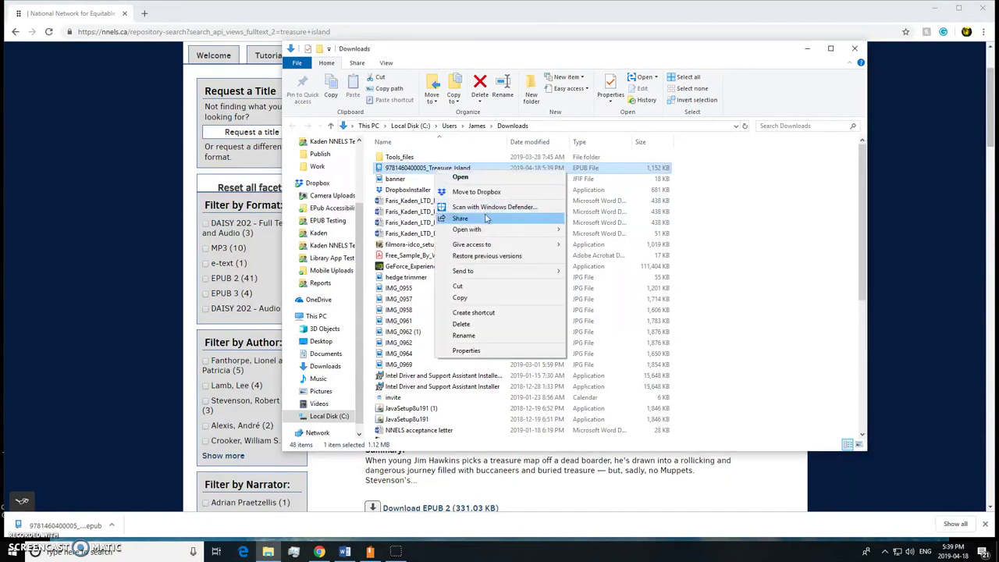
{"action": "mouse_move", "coordinate": [489, 233]}
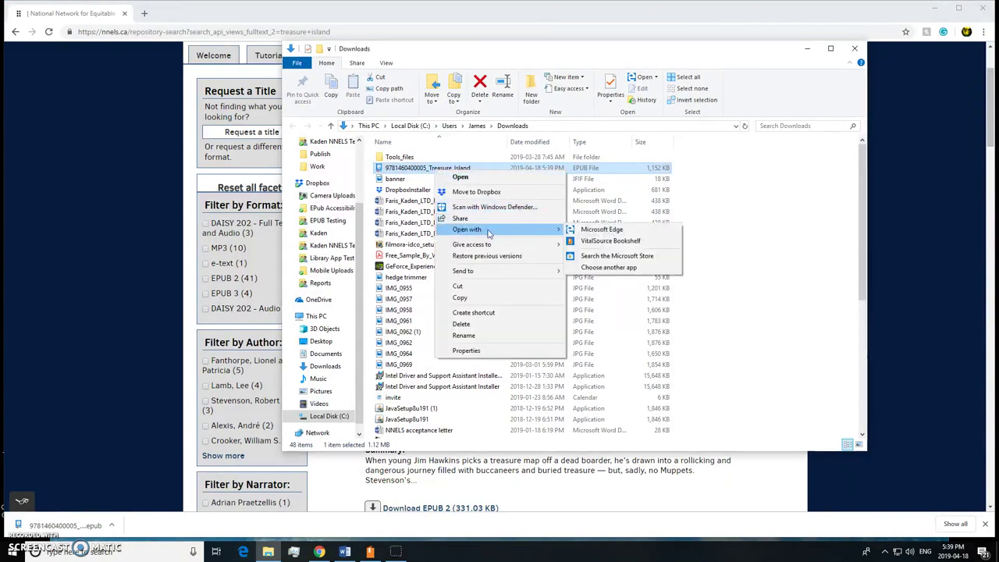
{"action": "left_click", "coordinate": [598, 244]}
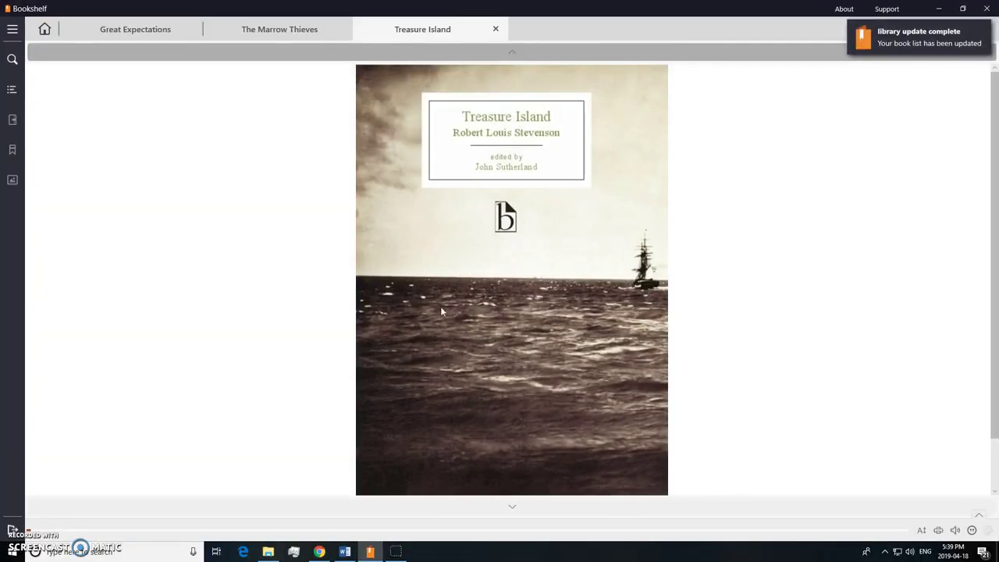
Page forward through Treasure Island from the cover to the section "A Note on the Text".
{"action": "left_click", "coordinate": [510, 508]}
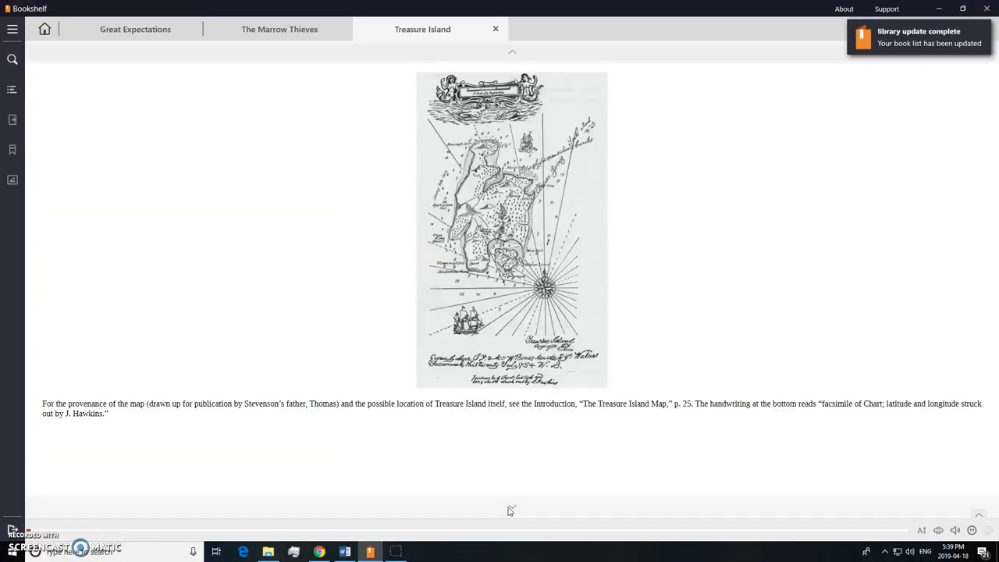
{"action": "left_click", "coordinate": [510, 508]}
{"action": "left_click", "coordinate": [510, 507]}
{"action": "left_click", "coordinate": [509, 508]}
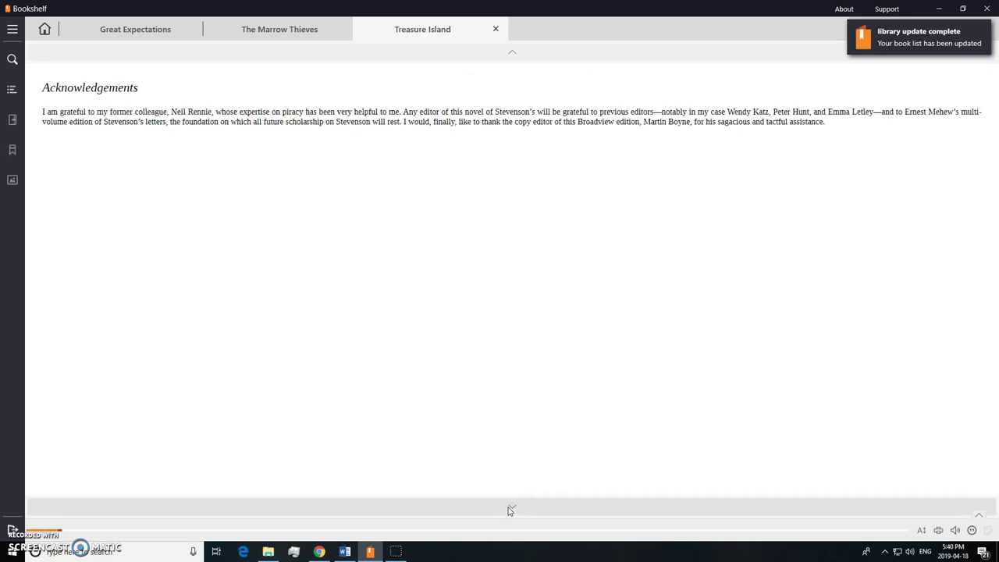
{"action": "left_click", "coordinate": [509, 508]}
{"action": "left_click", "coordinate": [509, 507]}
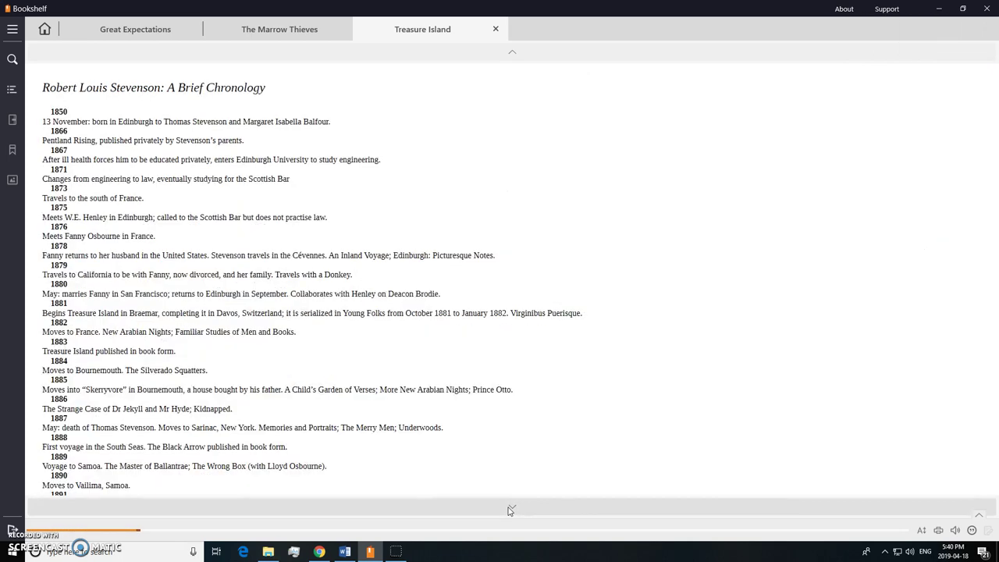
{"action": "left_click", "coordinate": [510, 508]}
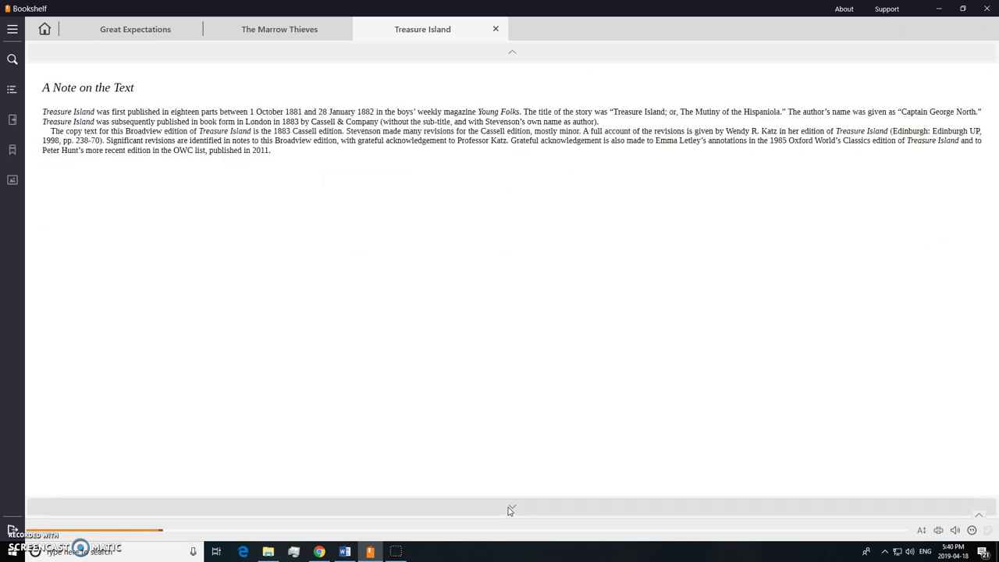
Play the "A Note on the Text" page with Read aloud, then pause the playback and exit the reading controls.
{"action": "left_click", "coordinate": [956, 531]}
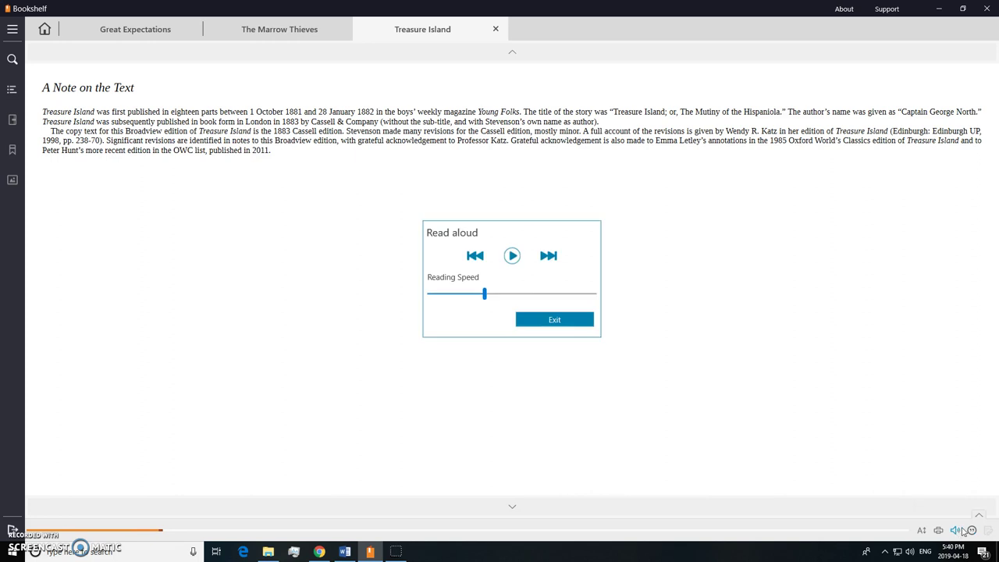
{"action": "left_click", "coordinate": [512, 258]}
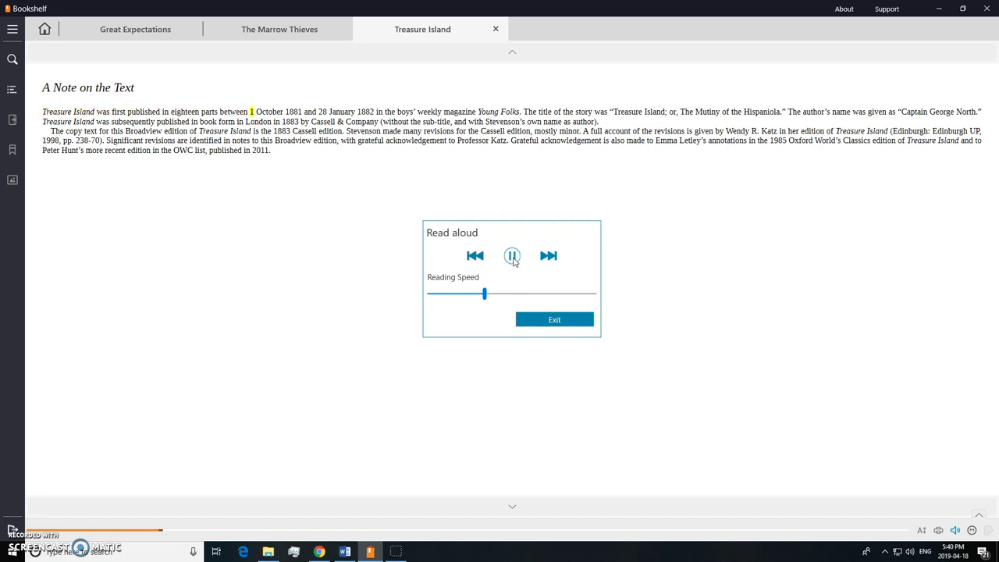
{"action": "left_click", "coordinate": [511, 257]}
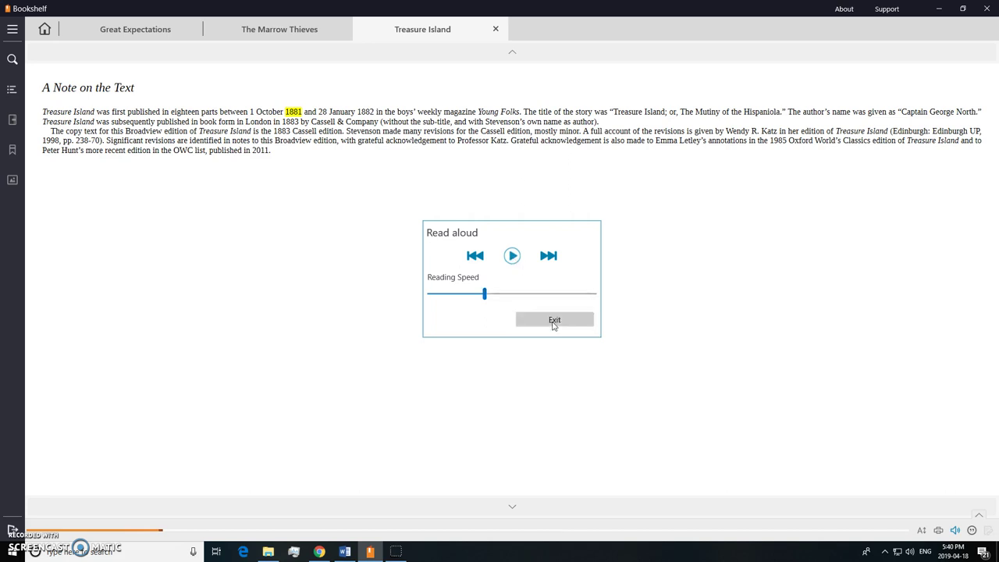
{"action": "left_click", "coordinate": [553, 322]}
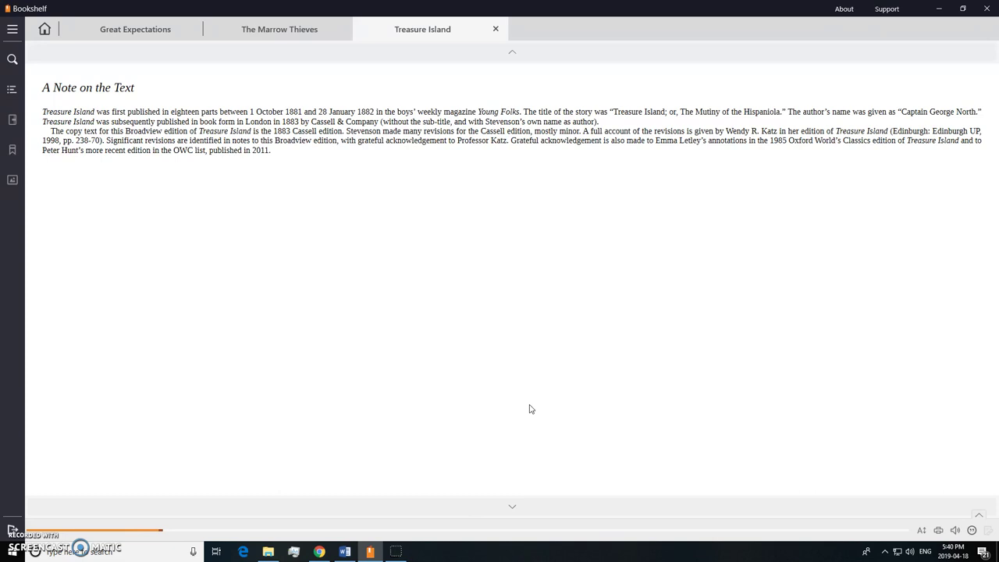
Raise the Read aloud reading speed slightly and exit the reading controls.
{"action": "key", "text": "ctrl+shift+r"}
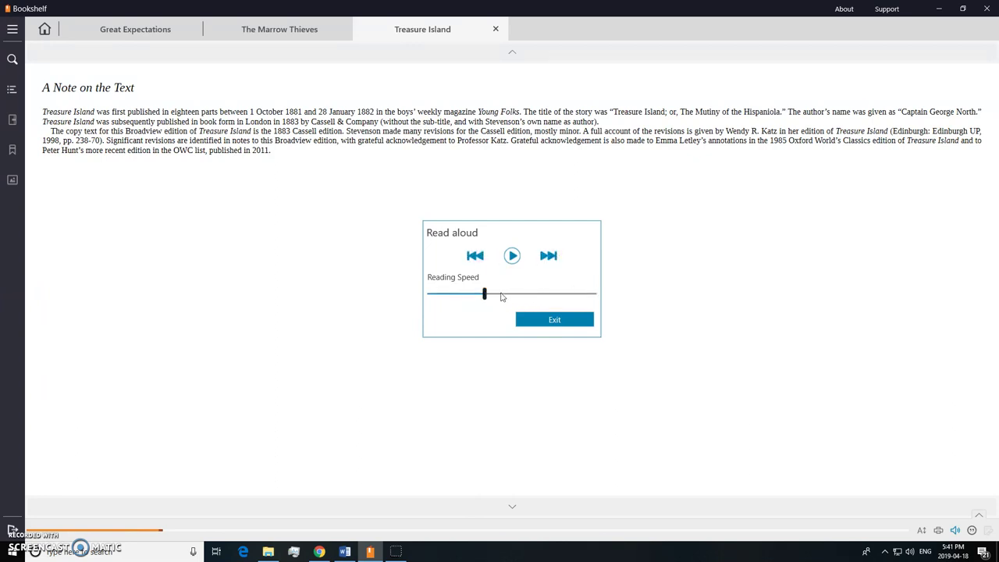
{"action": "left_click_drag", "start_coordinate": [484, 294], "coordinate": [504, 299]}
{"action": "left_click", "coordinate": [555, 320]}
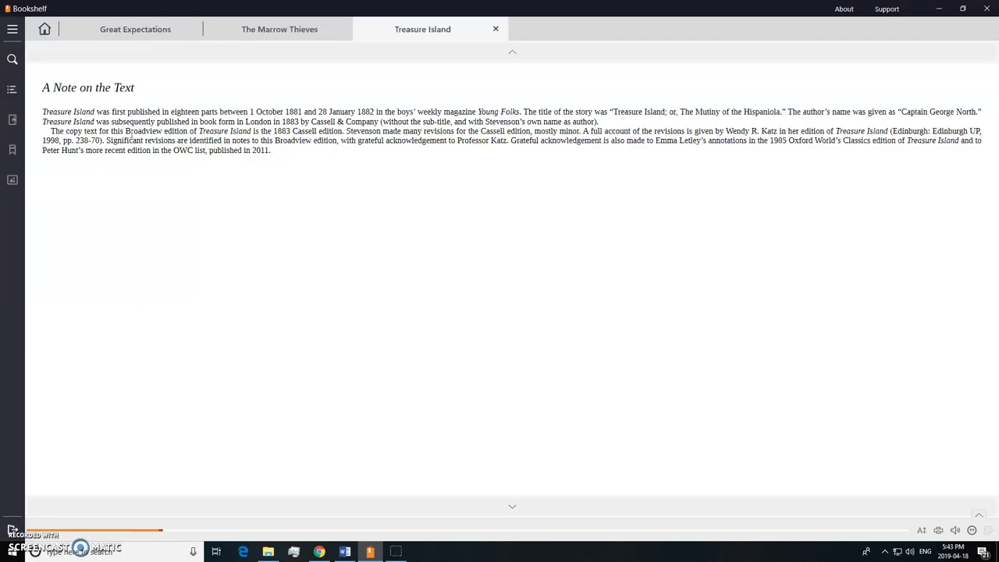
Go to "Appendix B: Robert Louis Stevenson, 'My First Book' (1894)" through the table of contents, and close the contents list.
{"action": "left_click", "coordinate": [10, 31]}
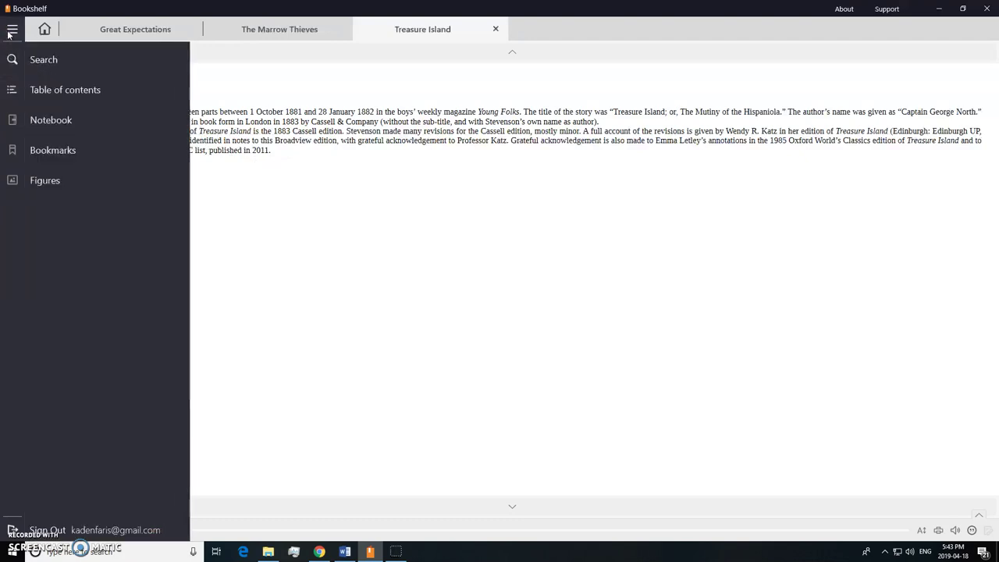
{"action": "left_click", "coordinate": [39, 92]}
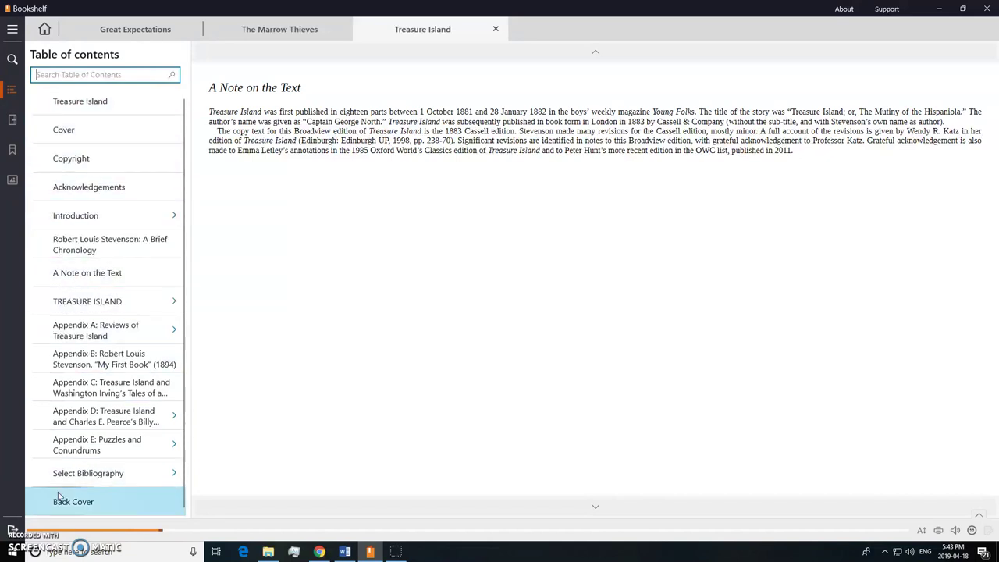
{"action": "left_click", "coordinate": [97, 359]}
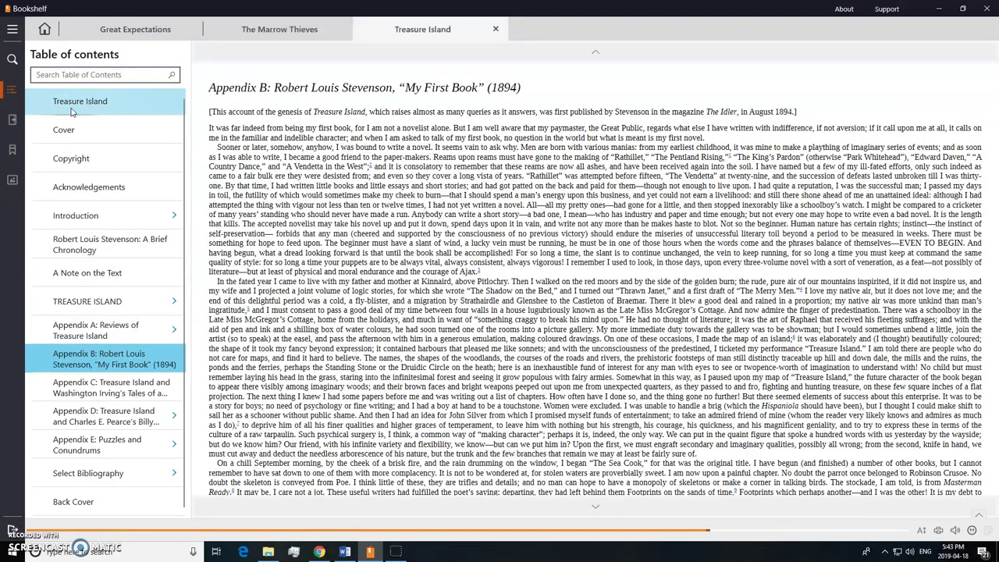
{"action": "left_click", "coordinate": [12, 89]}
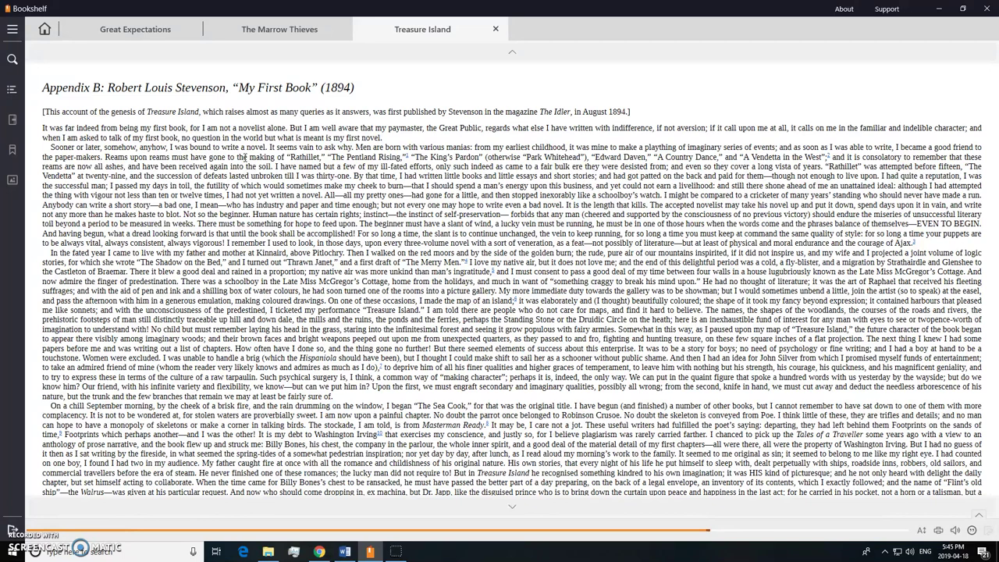
Search the book for "captain", go to the result mentioning the Captain Kidd public house in Wapping, and close the search.
{"action": "left_click", "coordinate": [12, 59]}
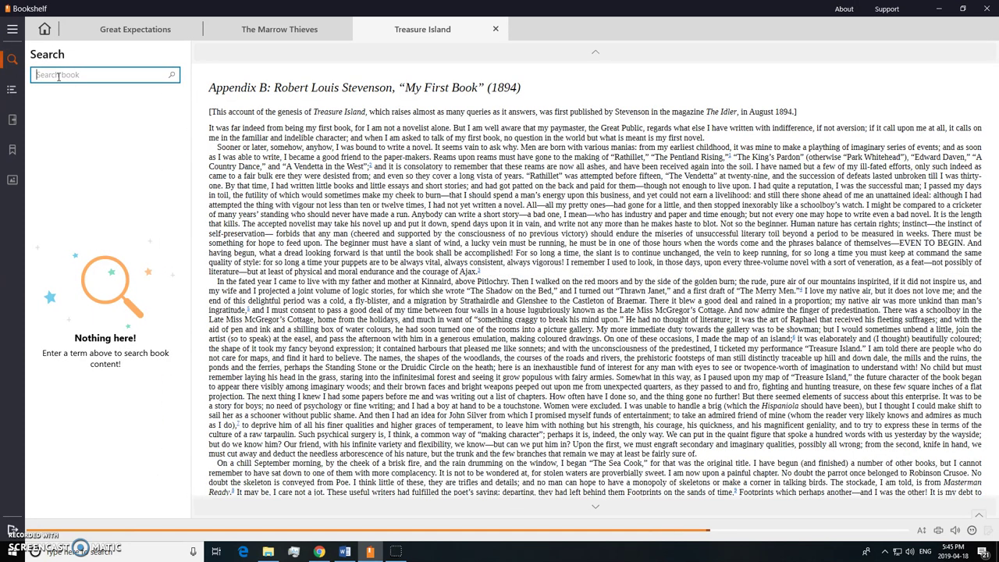
{"action": "type", "text": "cap"}
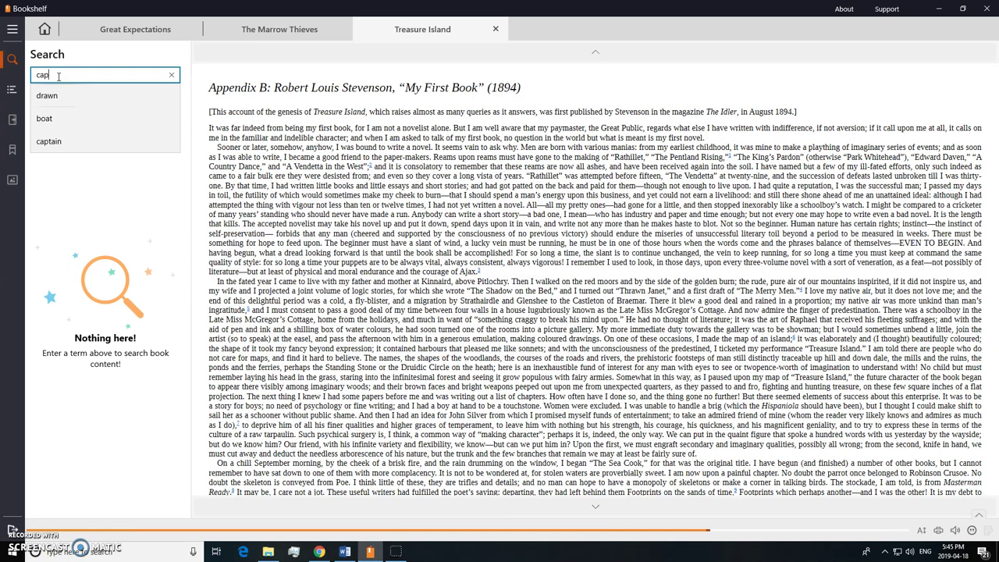
{"action": "type", "text": "tain"}
{"action": "left_click", "coordinate": [88, 141]}
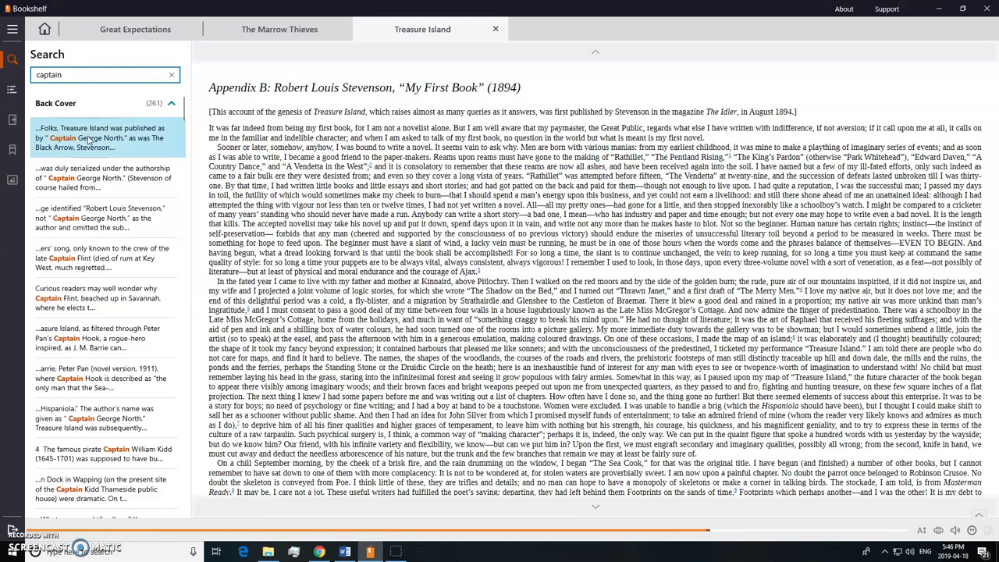
{"action": "scroll", "coordinate": [92, 344], "scroll_direction": "down", "scroll_amount": 5}
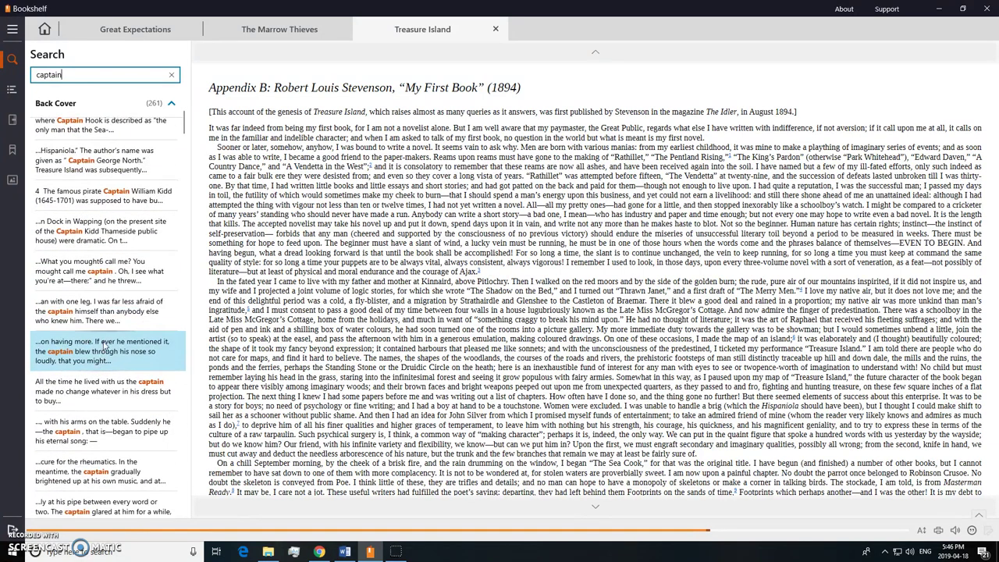
{"action": "left_click", "coordinate": [117, 241]}
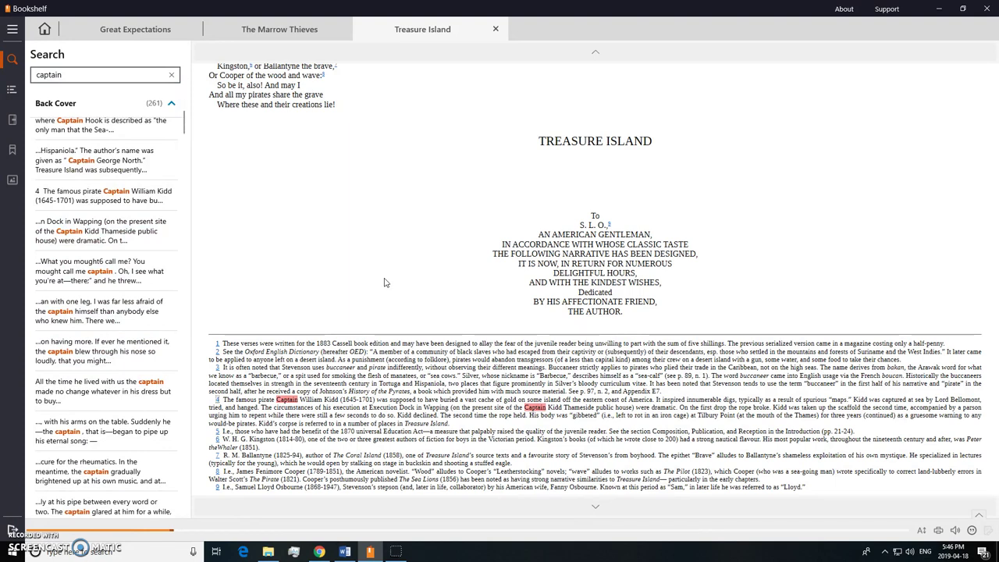
{"action": "left_click", "coordinate": [12, 58]}
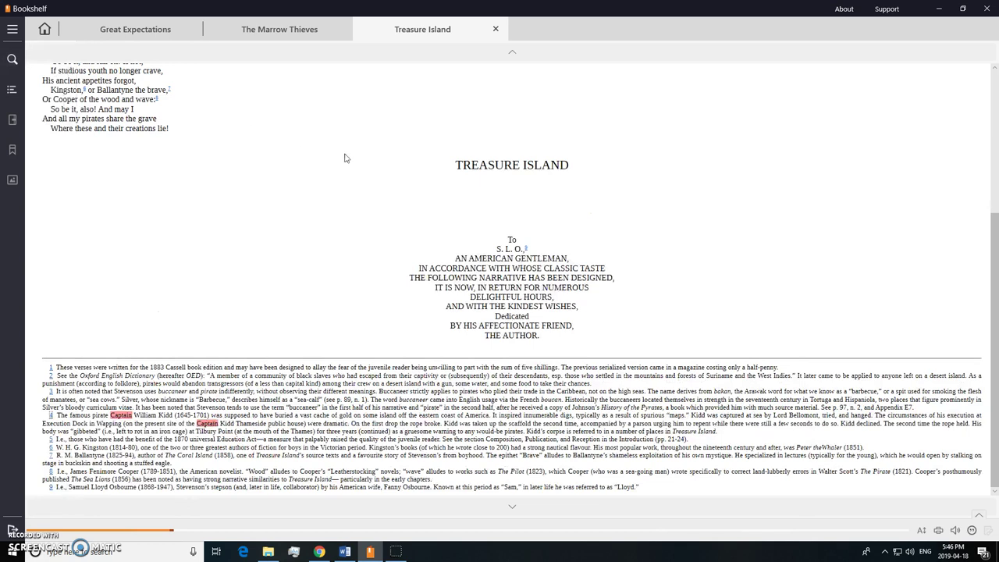